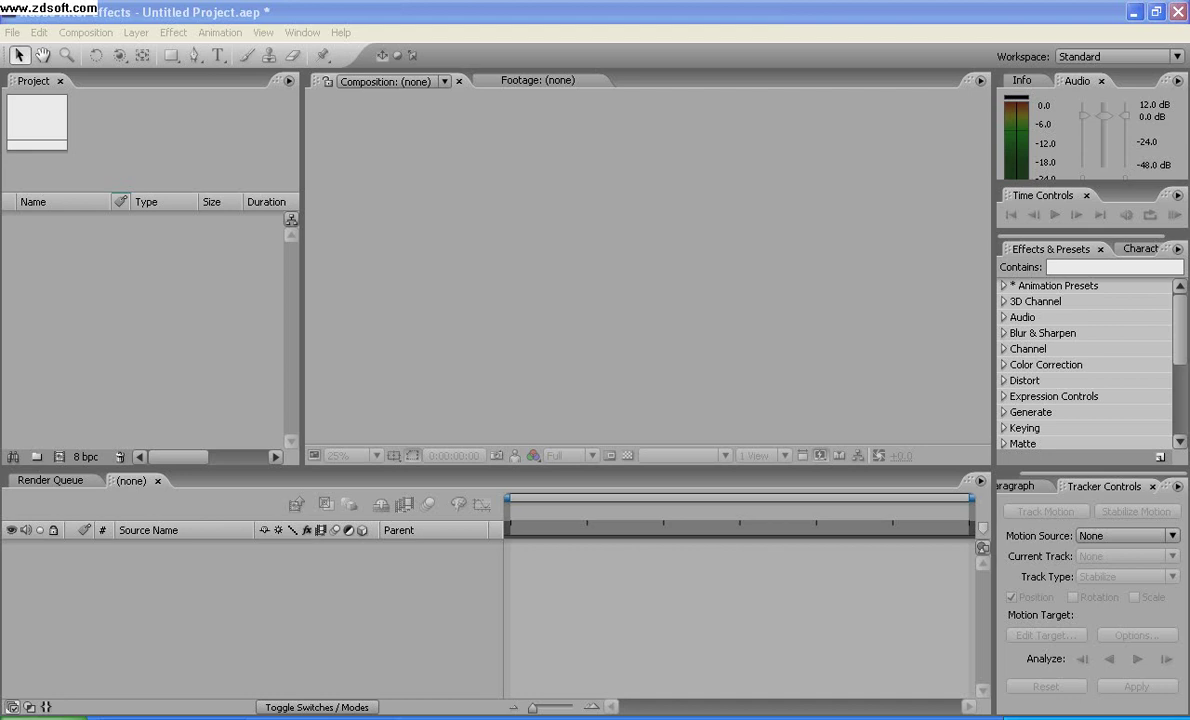
left_click(648, 270)
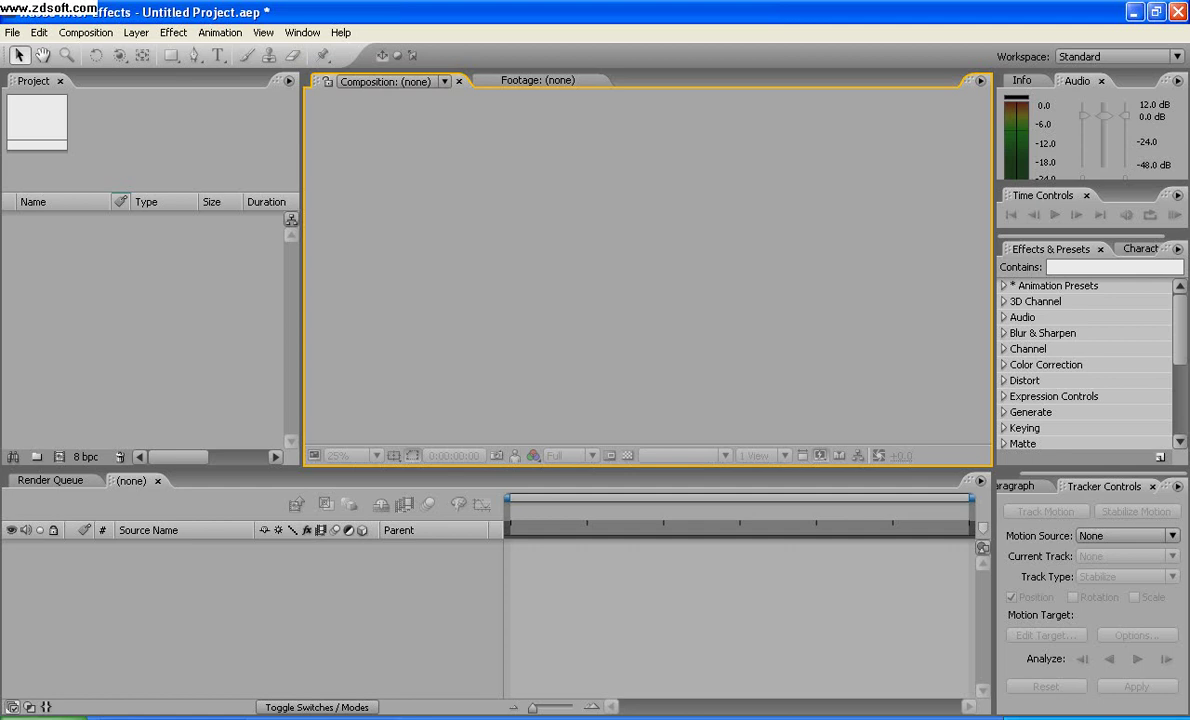
left_click(380, 610)
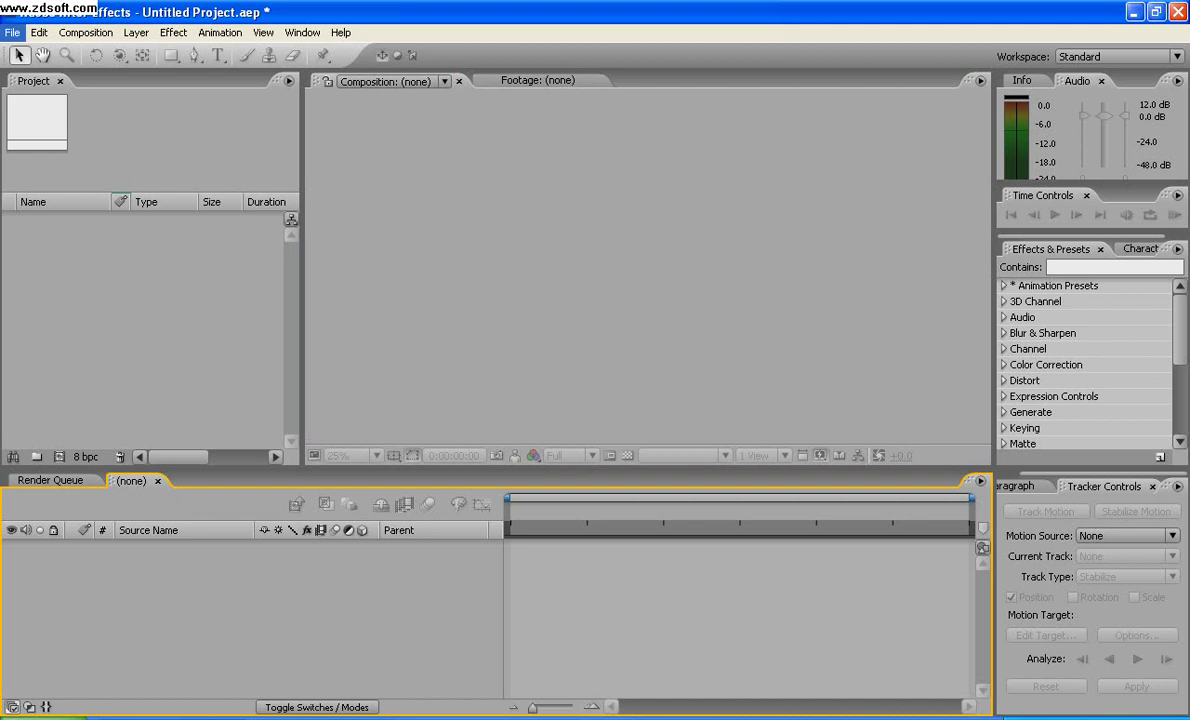
left_click(12, 33)
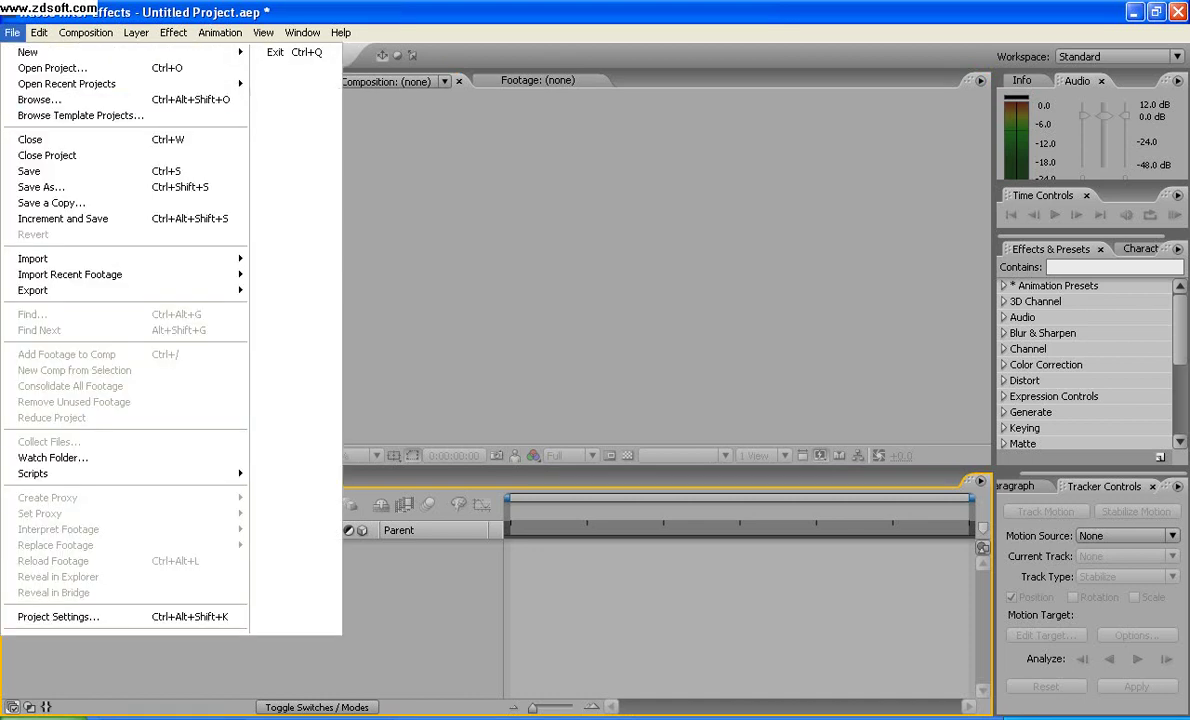
left_click(640, 270)
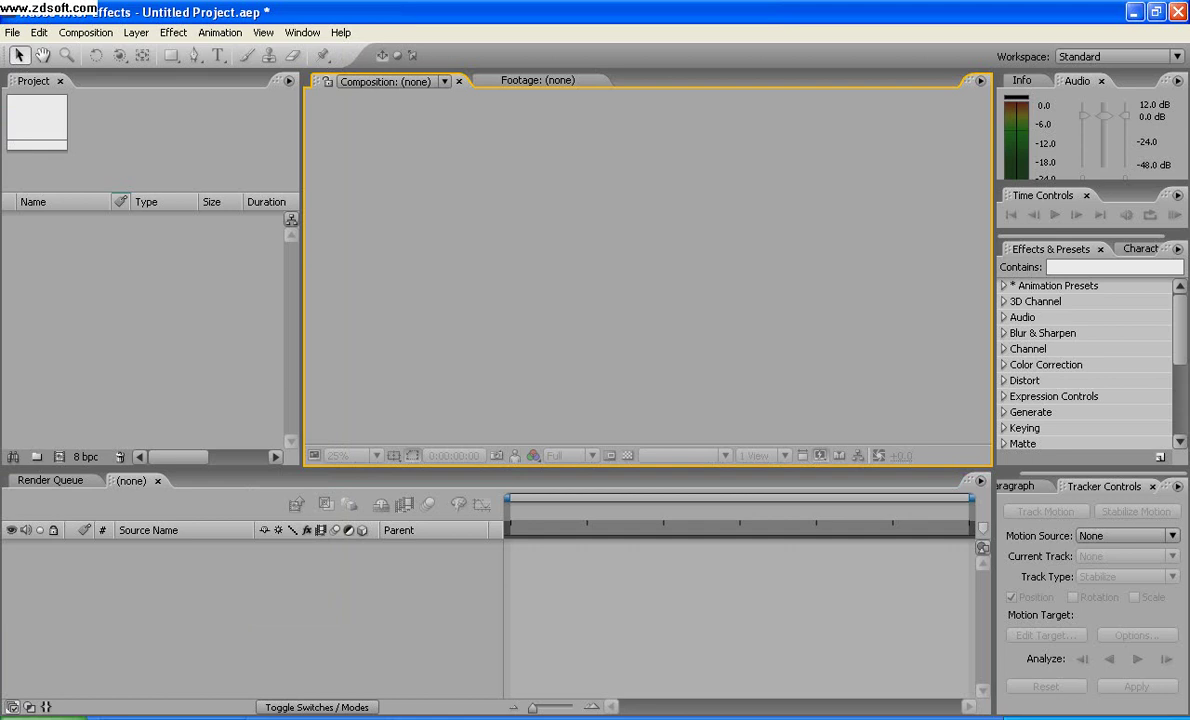
Create a new composition named tut with the HDV/HDTV 720 29.97 preset and a duration of 0;01;00;28
key("ctrl+n")
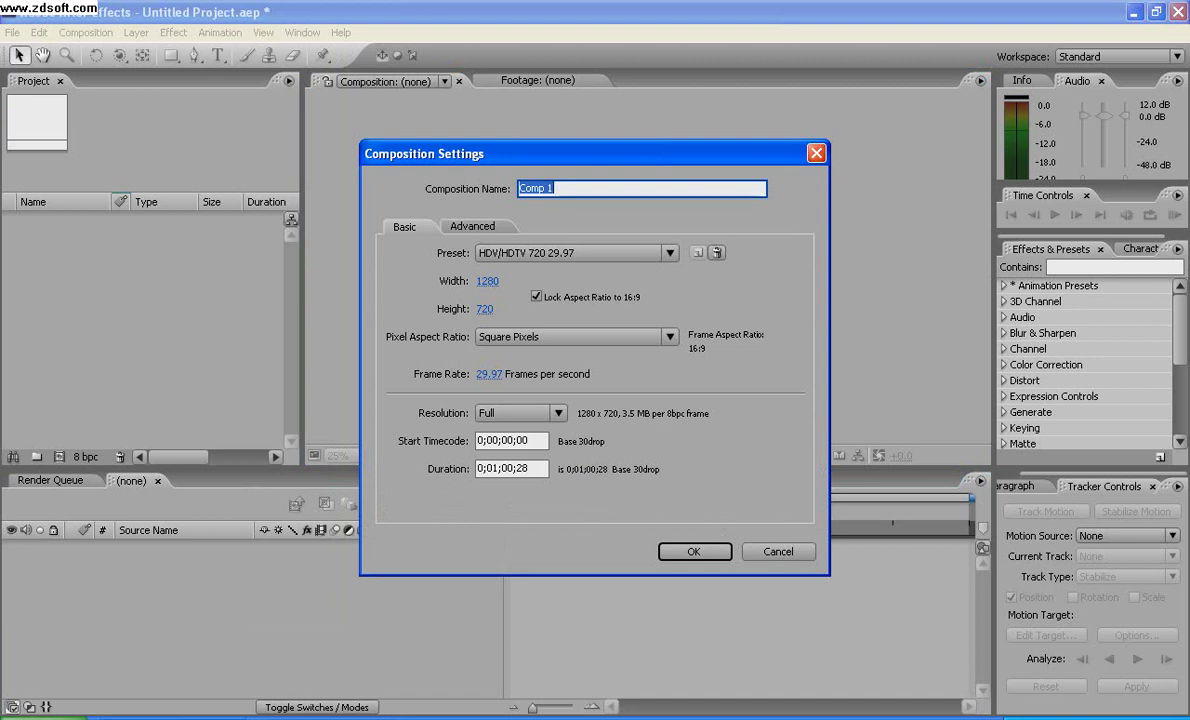
type("t")
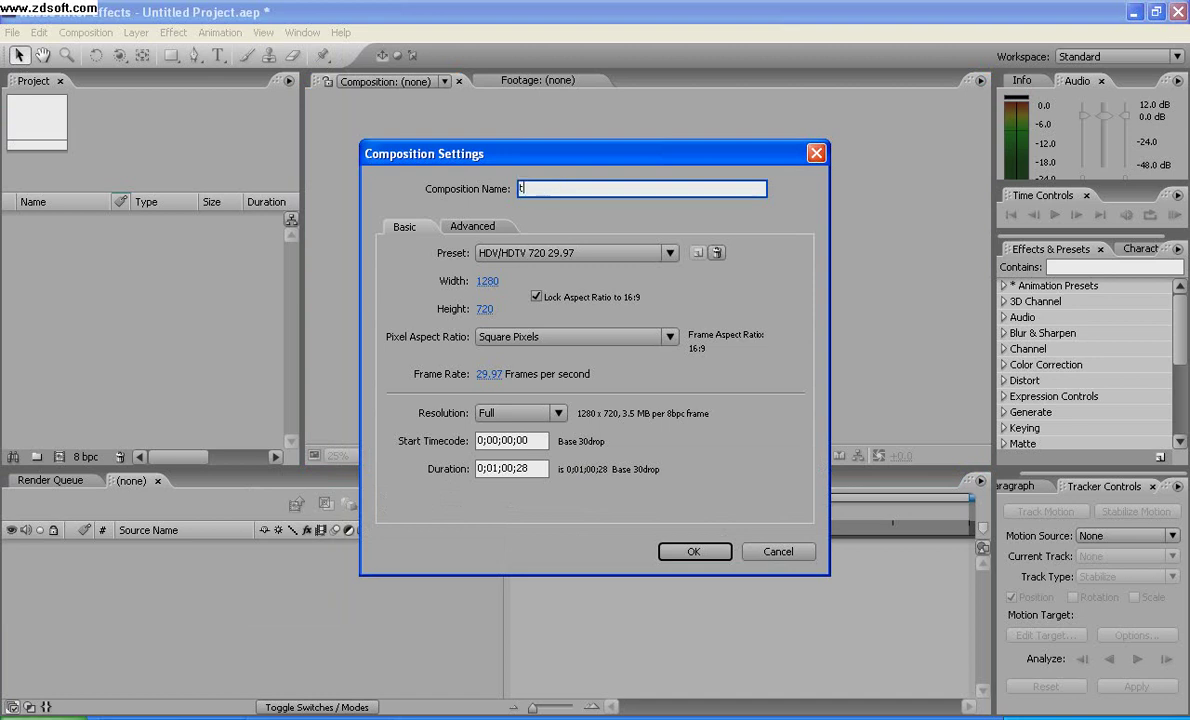
type("ut")
key("Return")
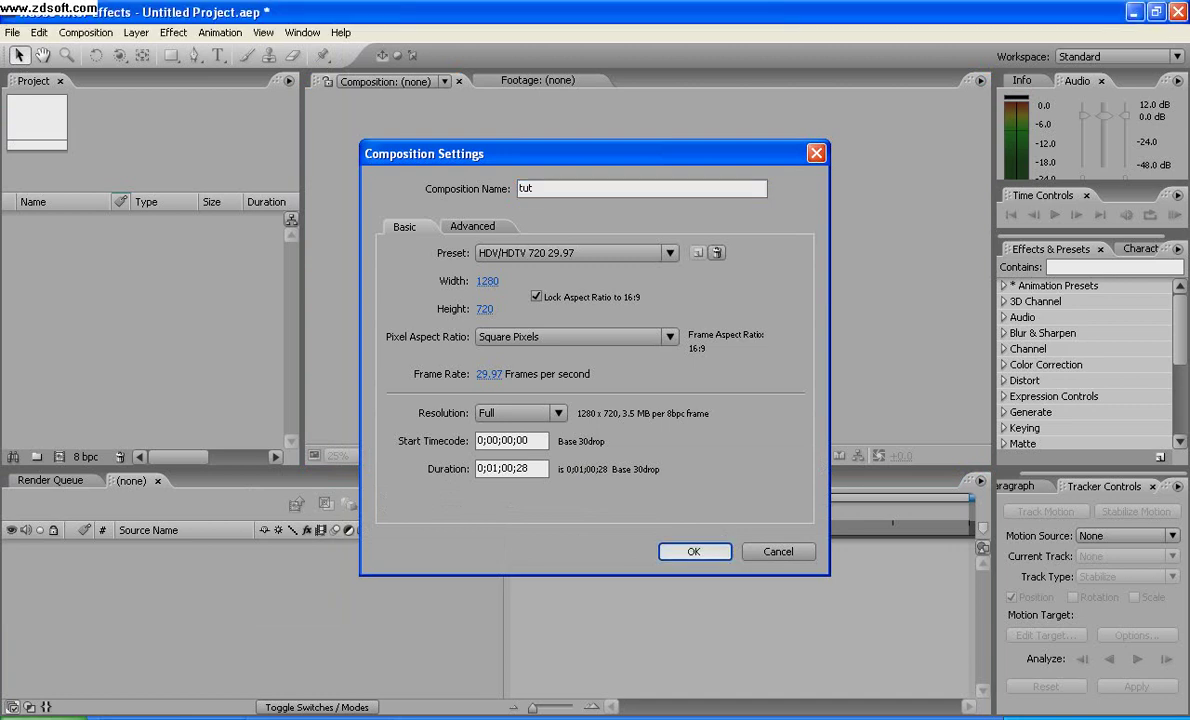
key("Return")
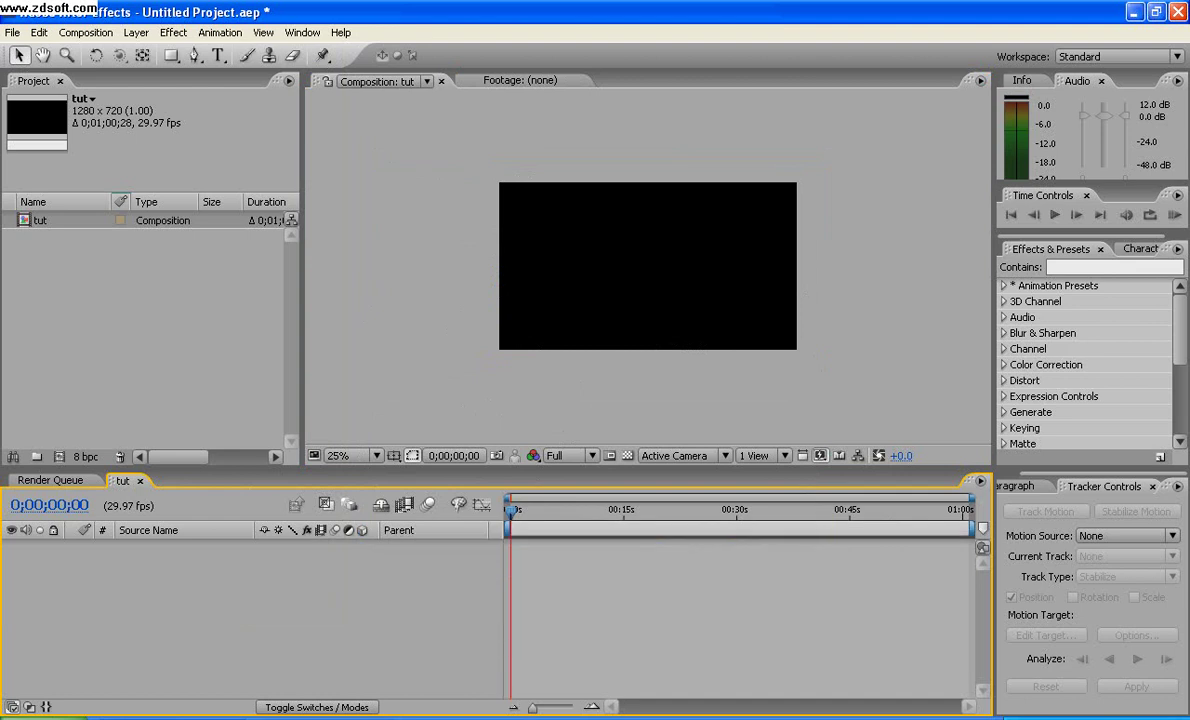
Import the video file VTS_01_1 (29).mpg into the project as footage
key("alt")
left_click(12, 33)
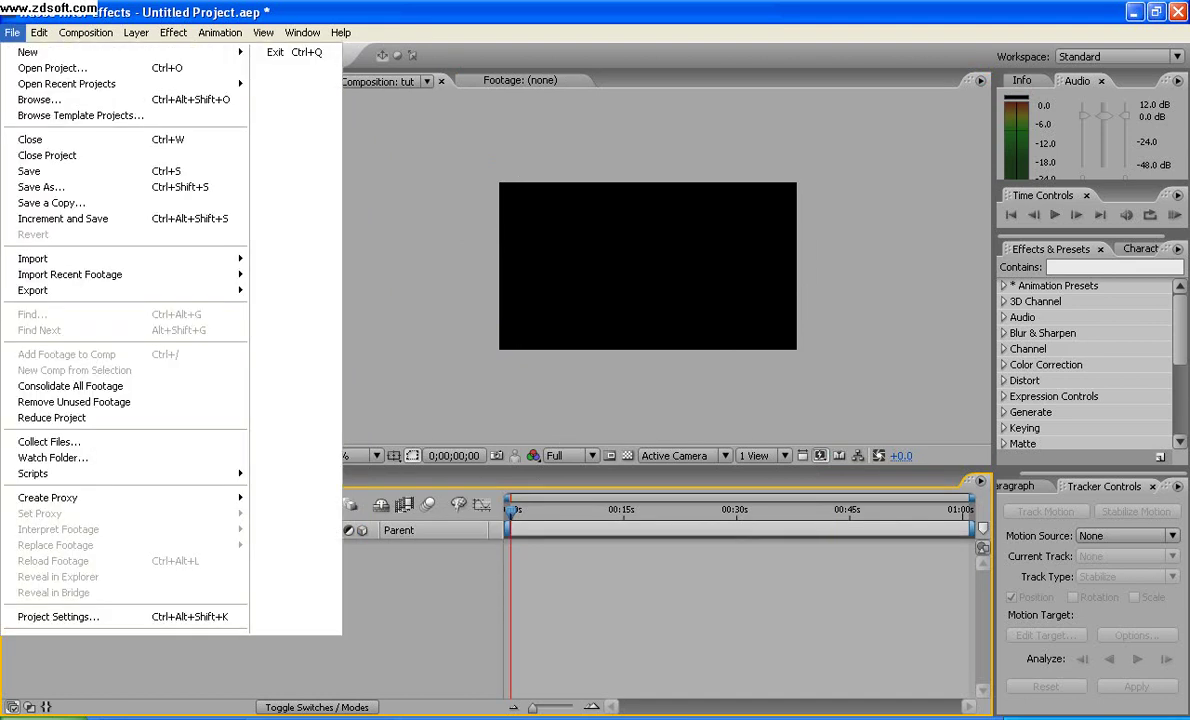
mouse_move(33, 259)
key("Left")
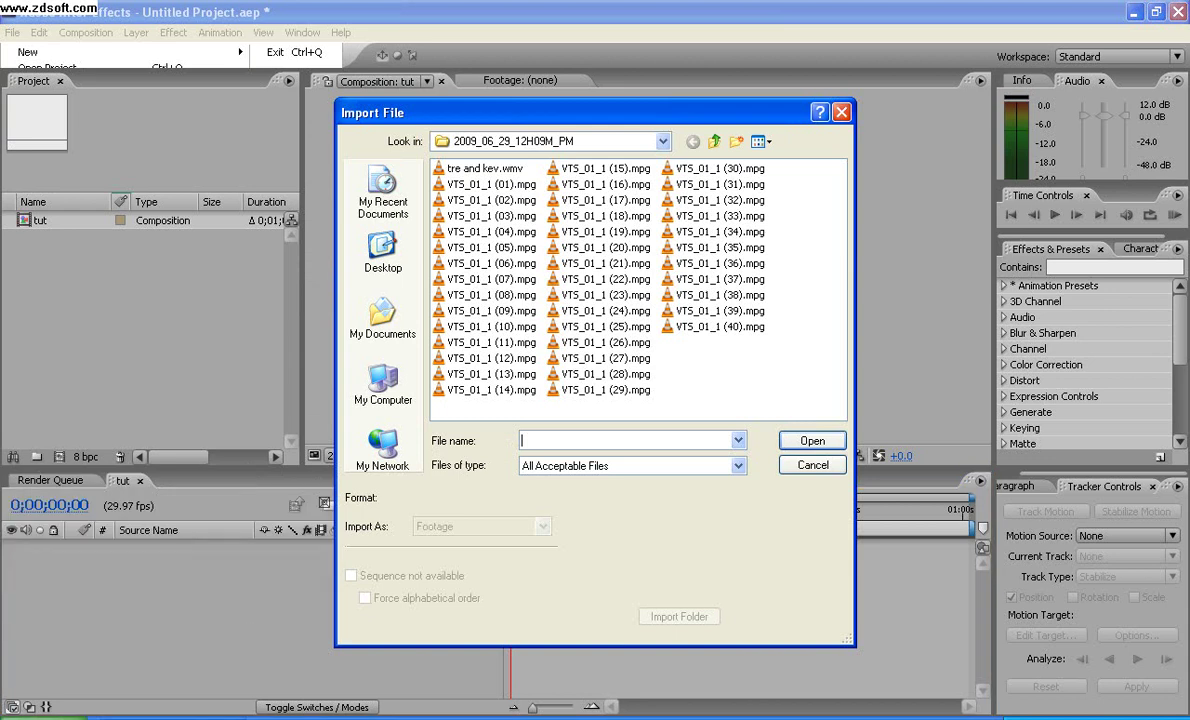
left_click(604, 390)
left_click(812, 441)
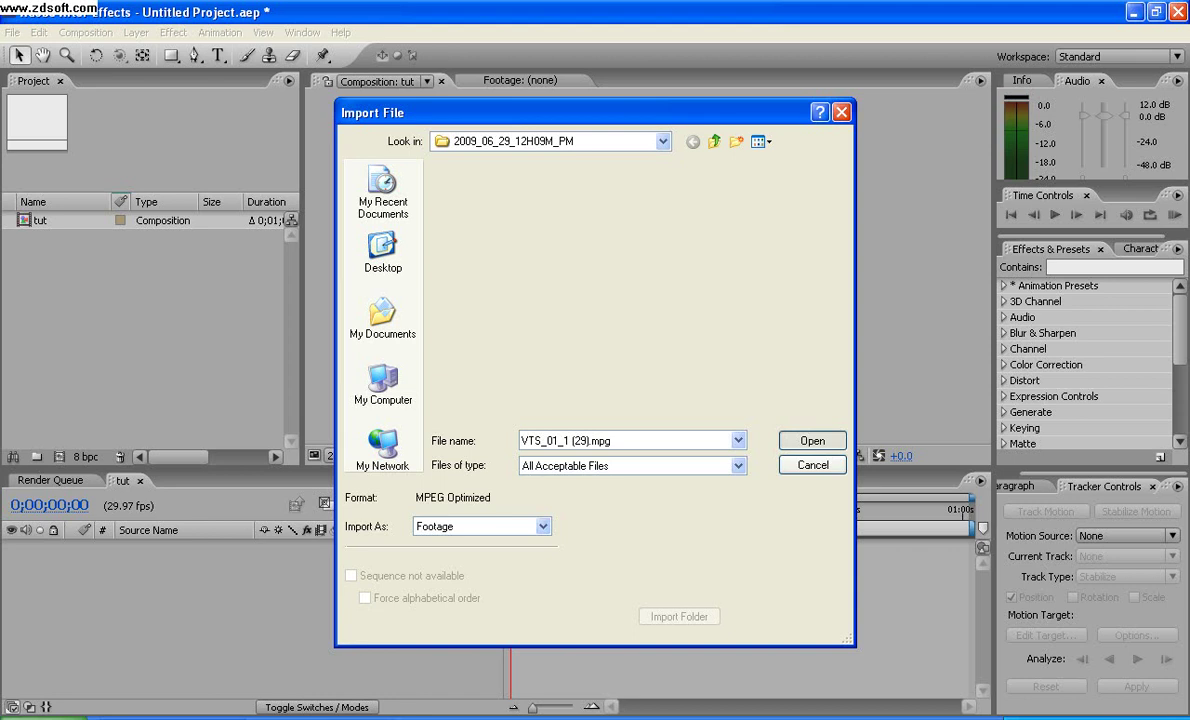
key("Return")
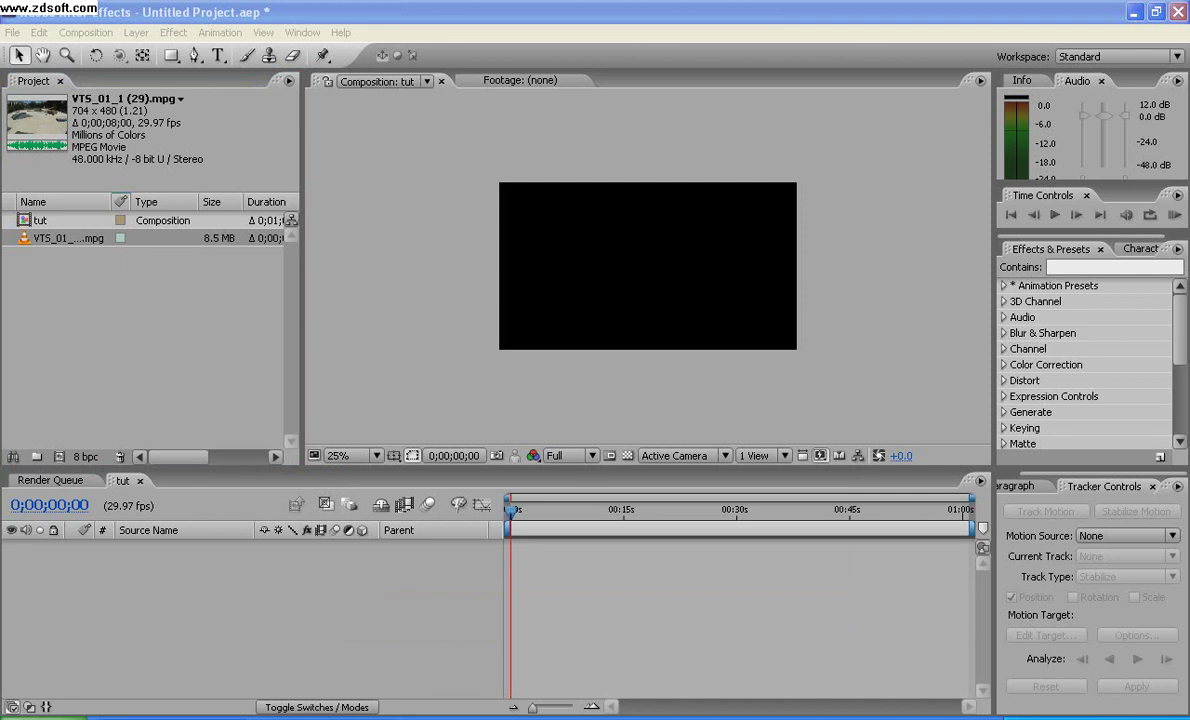
Add the VTS_01_1 (29).mpg clip to the tut timeline and set its scale to 150%
left_click_drag(68, 238, 148, 593)
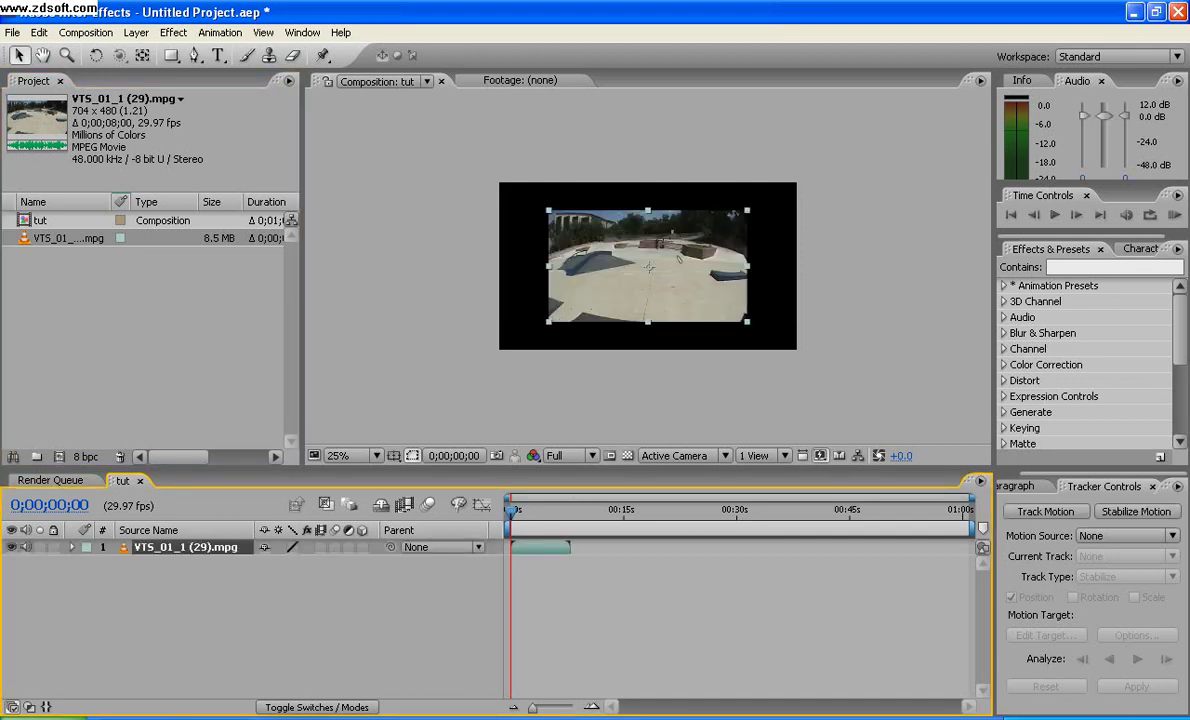
left_click(72, 547)
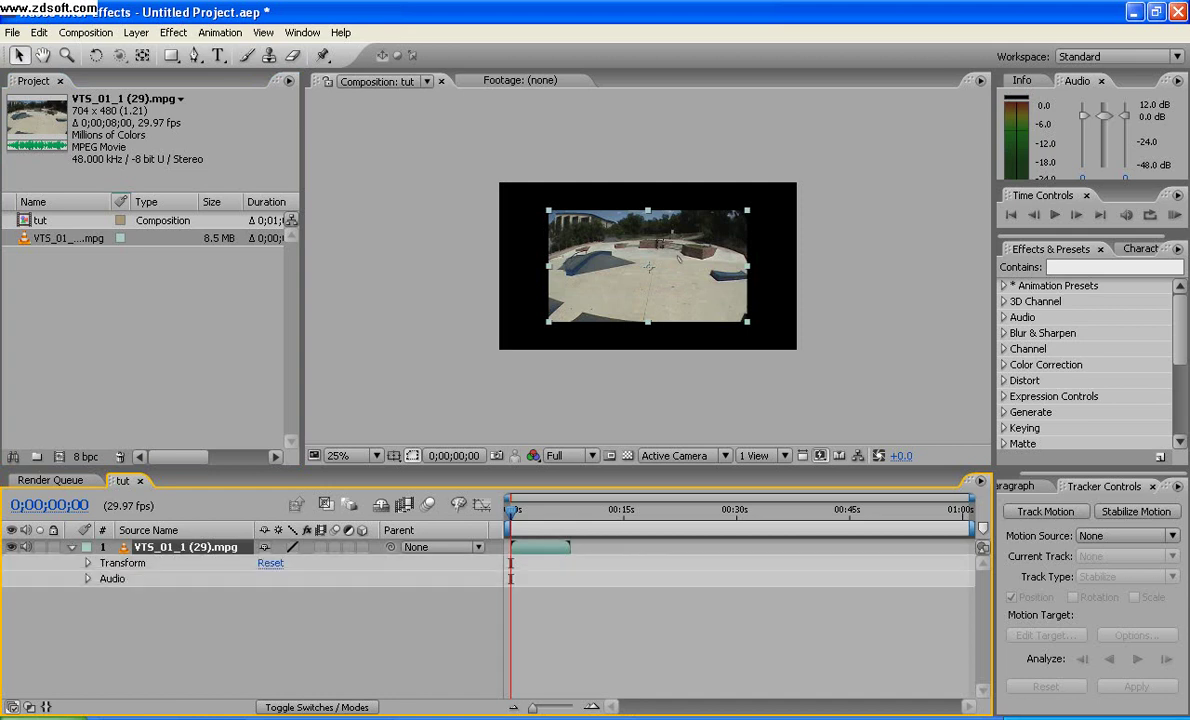
left_click(88, 563)
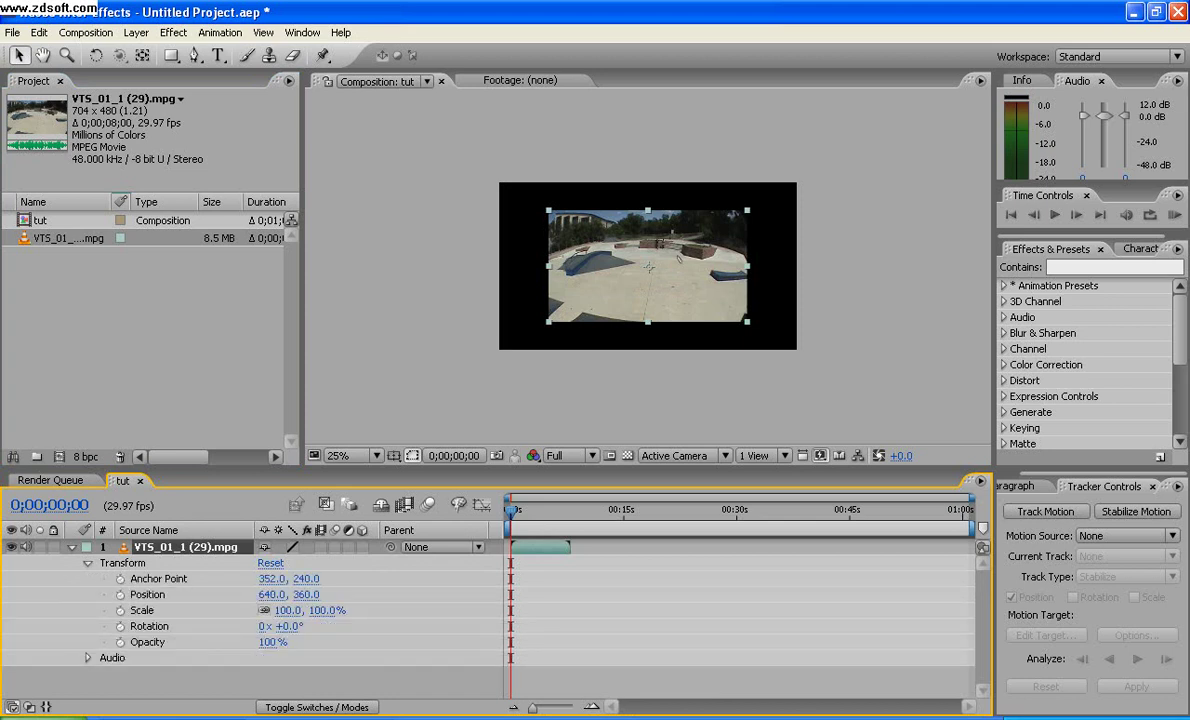
left_click(120, 610)
left_click_drag(288, 610, 343, 610)
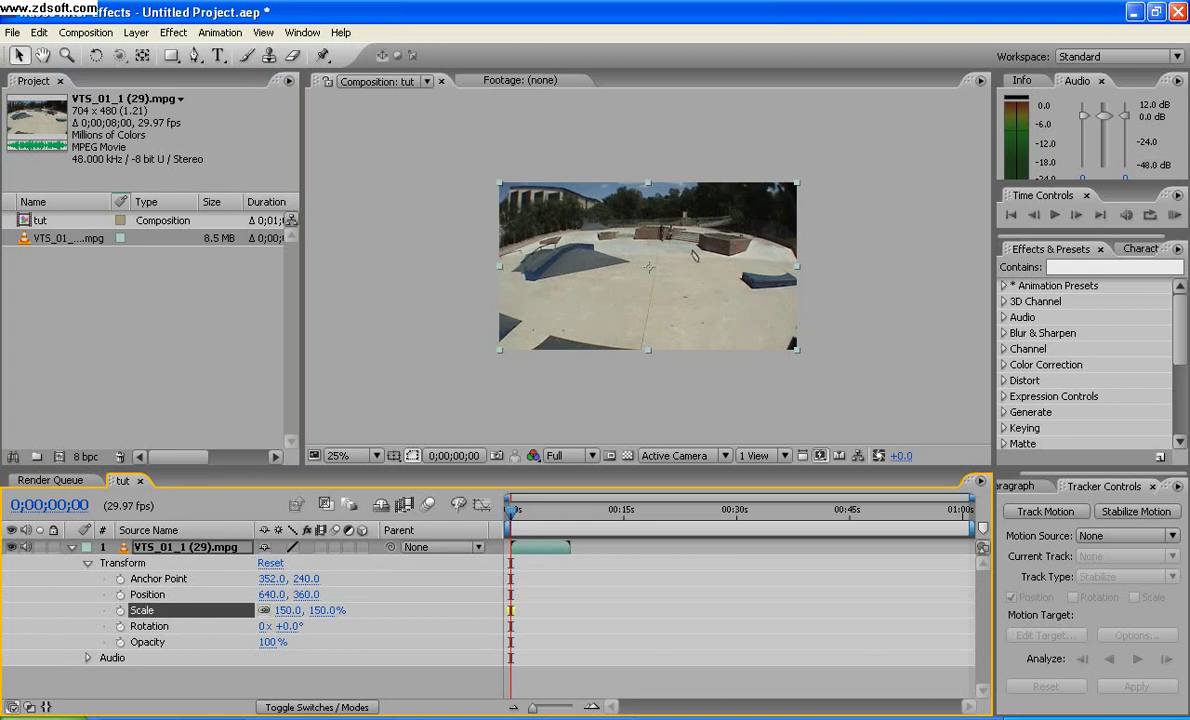
Move the current time to 0;00;05;24 and magnify the composition preview to 50%
left_click_drag(511, 511, 529, 511)
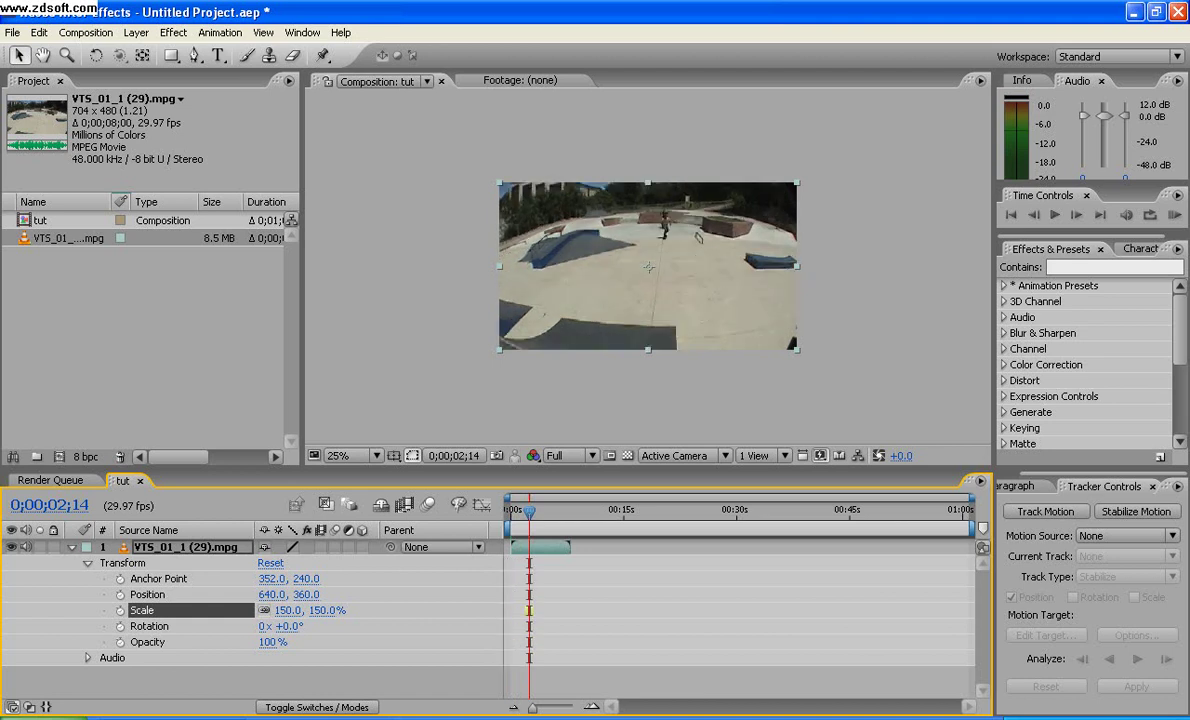
left_click_drag(529, 511, 554, 511)
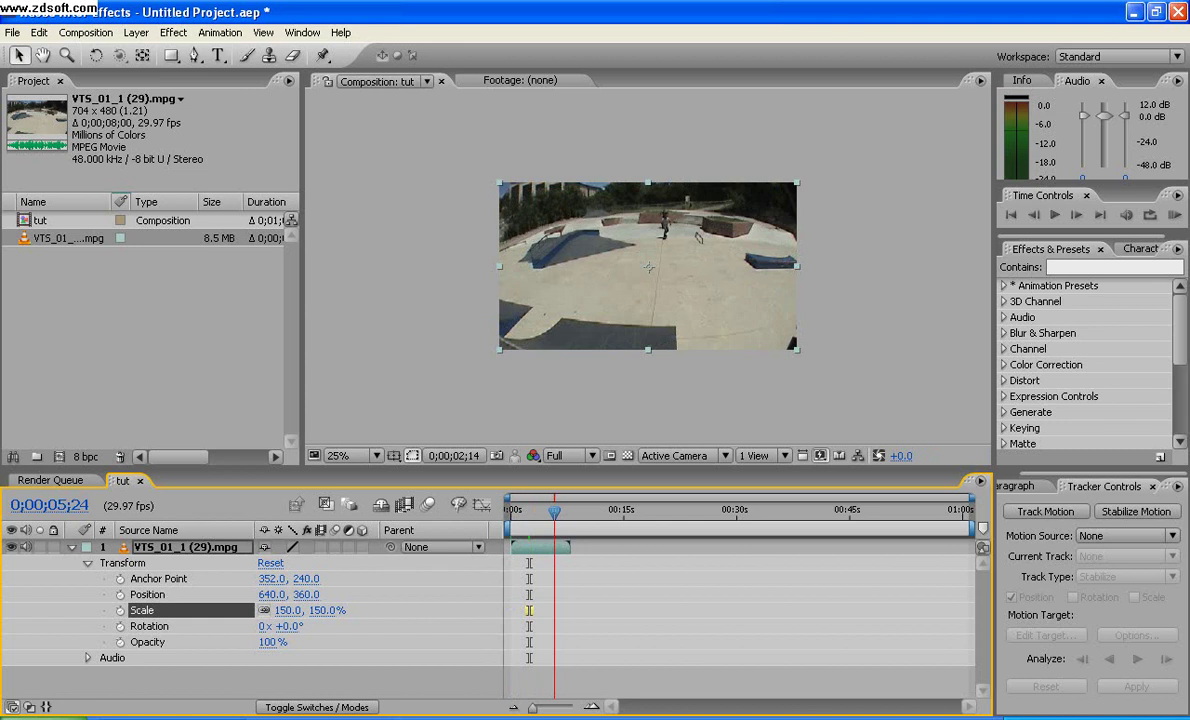
scroll(648, 267, "up", 2)
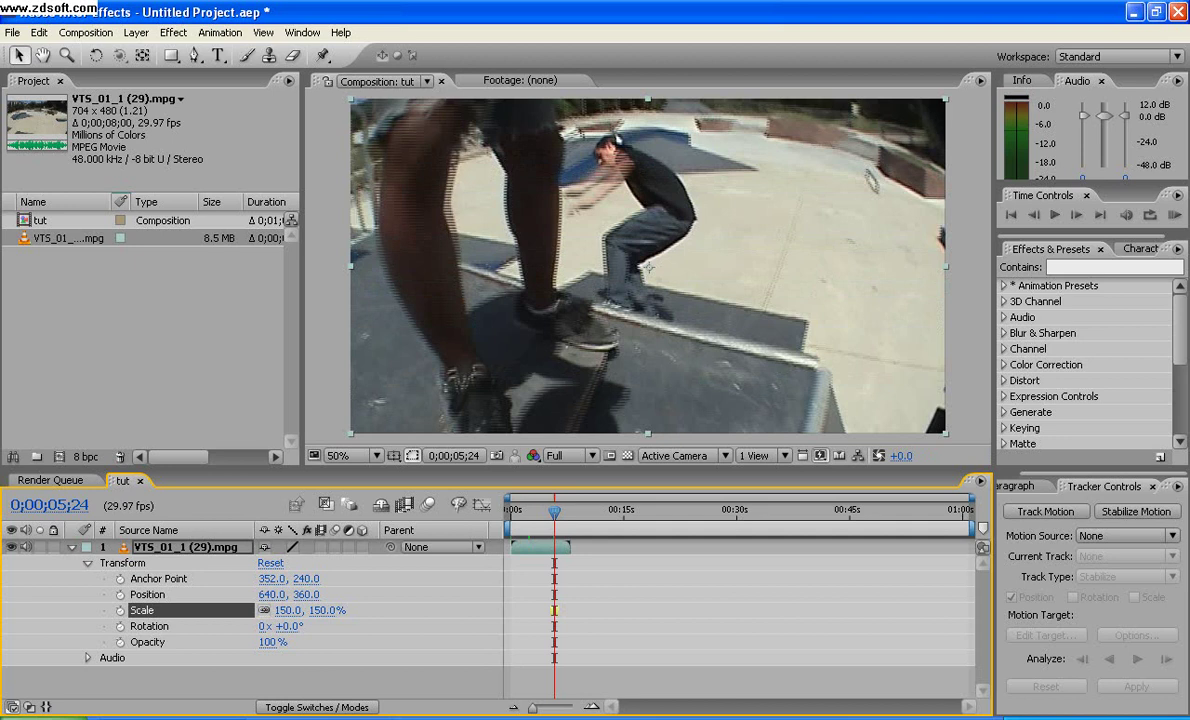
Search the effects for "inter" and apply Reduce Interlace Flicker to the video clip
left_click(1113, 267)
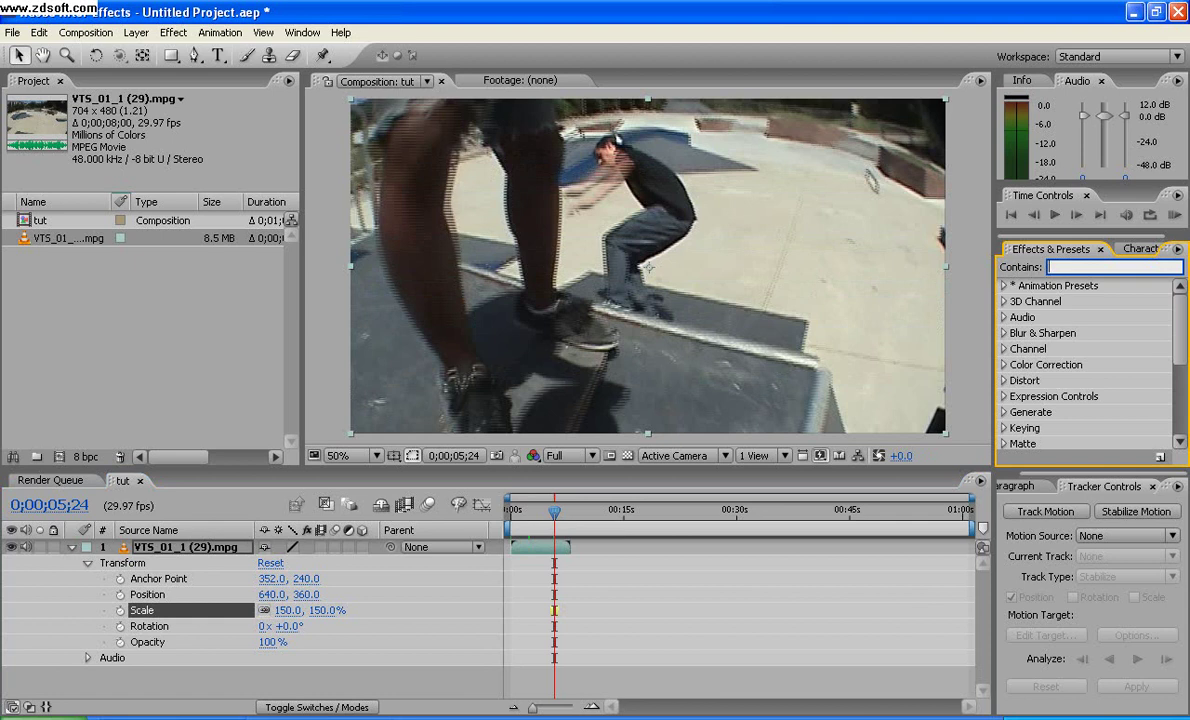
type("inter")
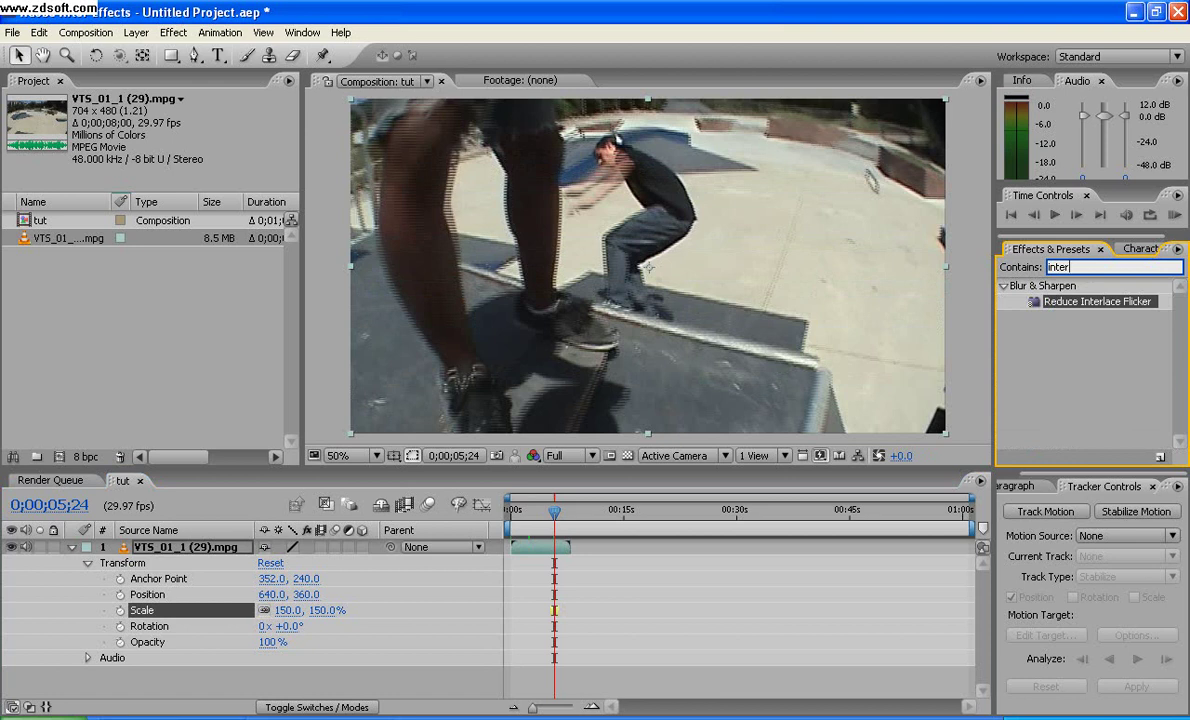
left_click_drag(1097, 301, 648, 267)
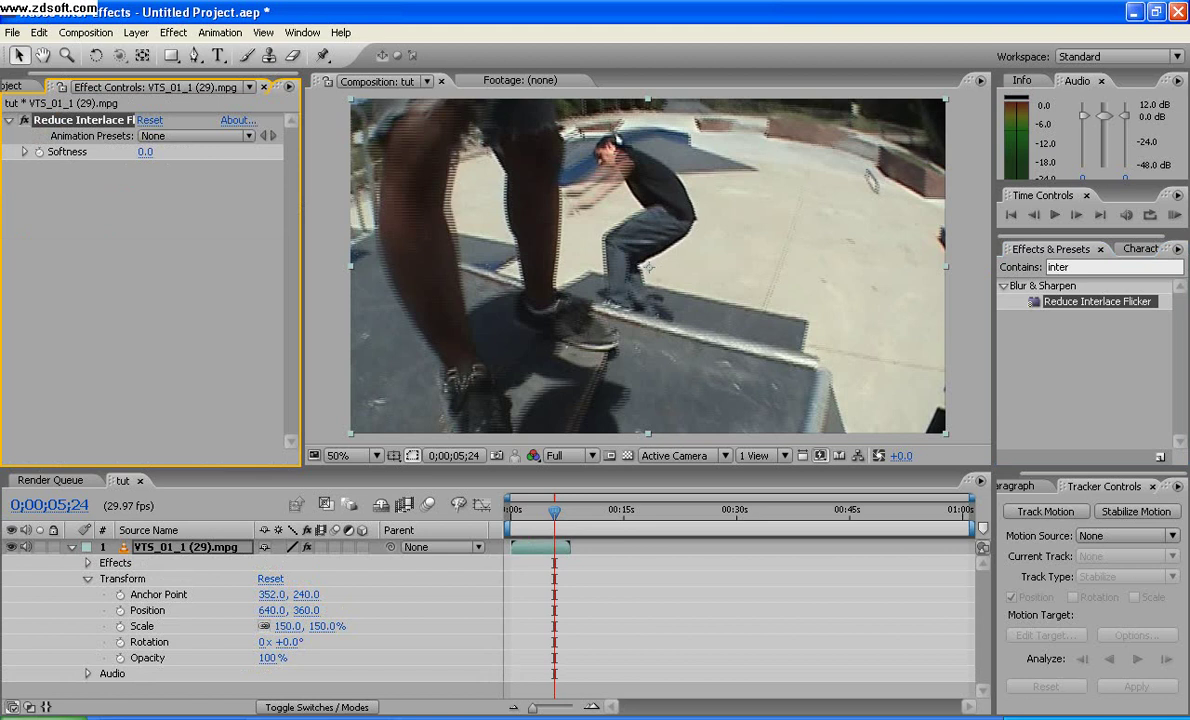
Set the Softness of the clip's Reduce Interlace Flicker effect to 1.0
mouse_move(145, 151)
left_mouse_down()
mouse_move(159, 151)
mouse_move(147, 151)
left_mouse_up()
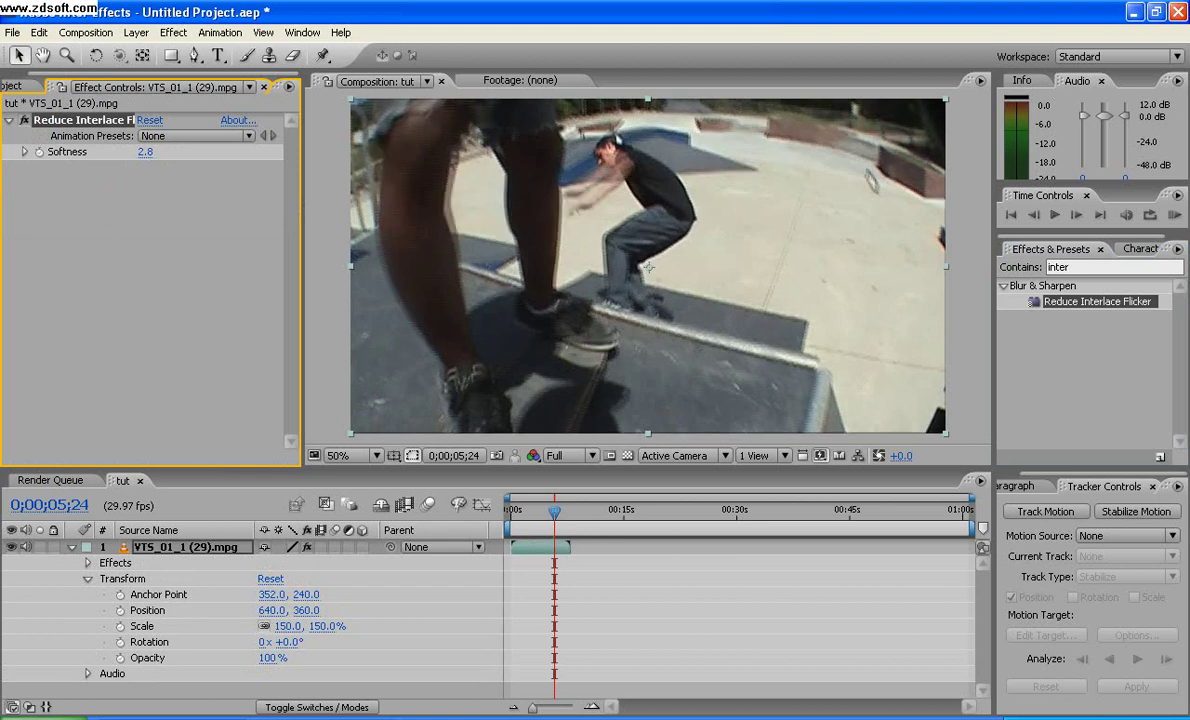
left_click_drag(145, 151, 135, 151)
left_click(142, 235)
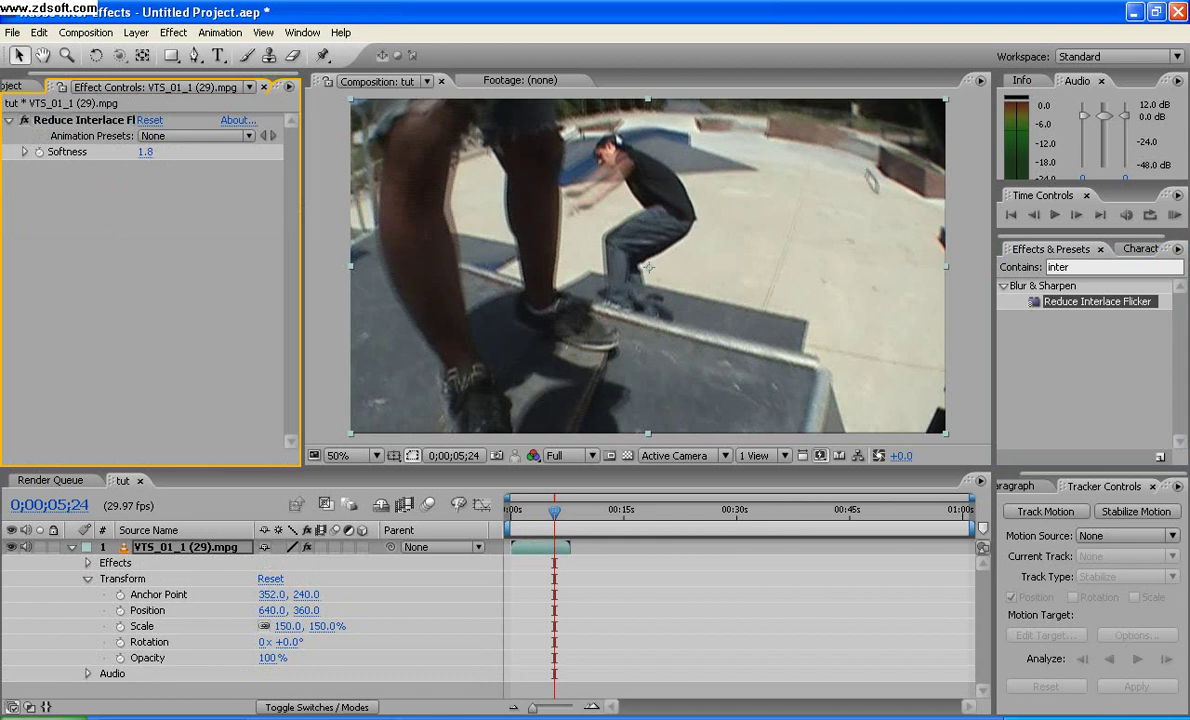
left_click(84, 120)
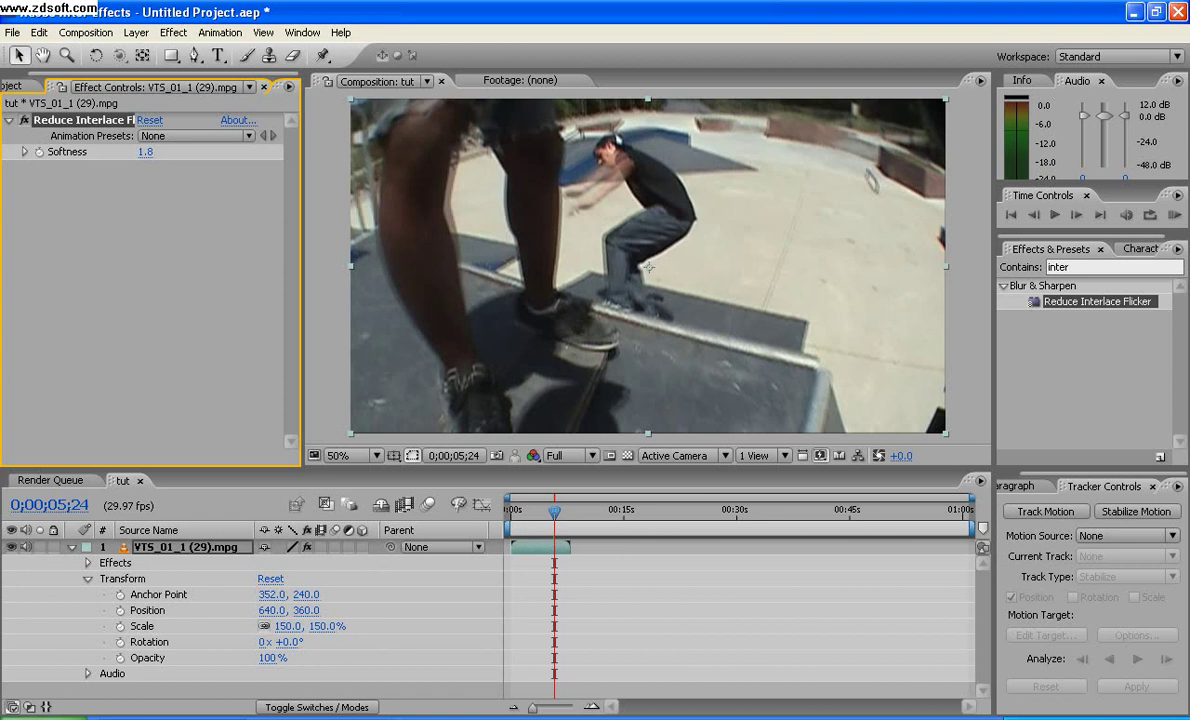
left_click_drag(139, 150, 126, 152)
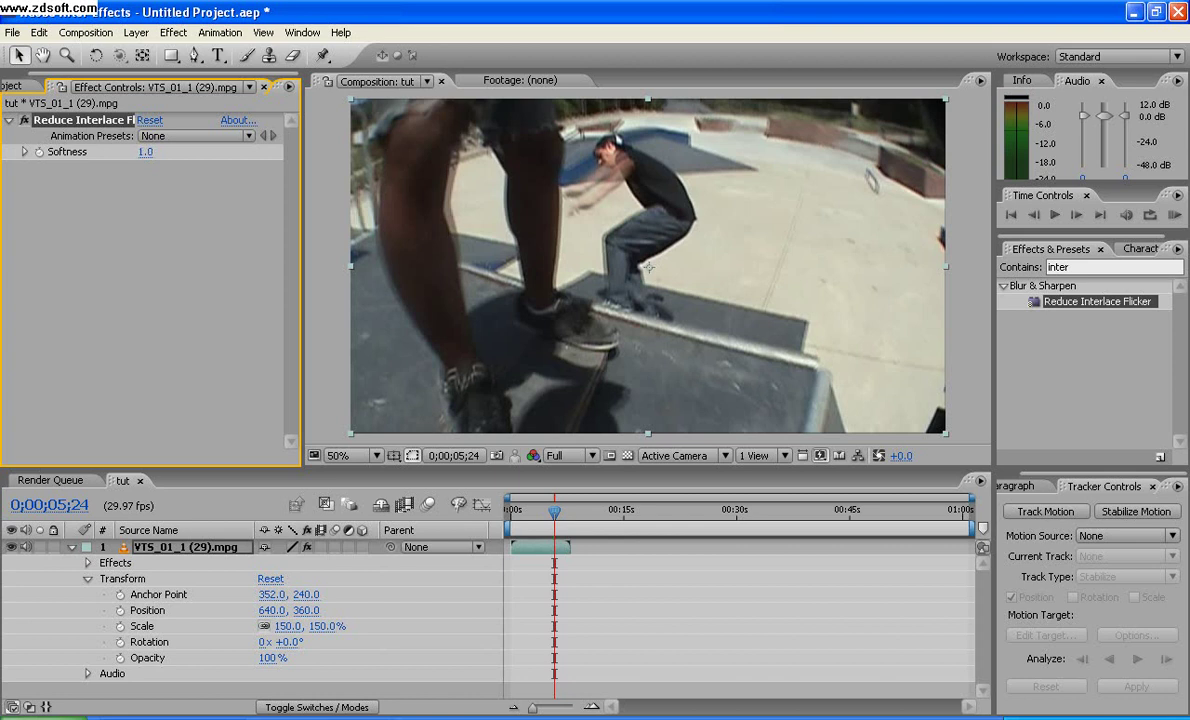